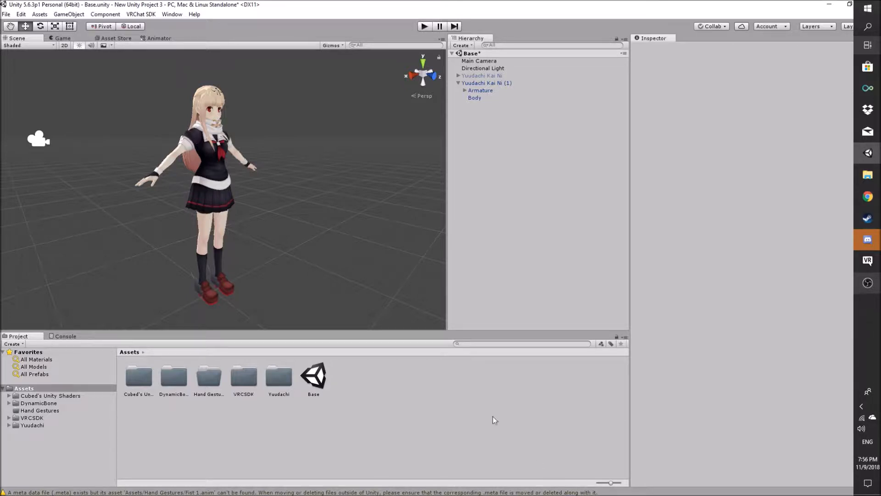
Step: Create an animation clip named Fist in the Hand Gestures folder
double_click(205, 378)
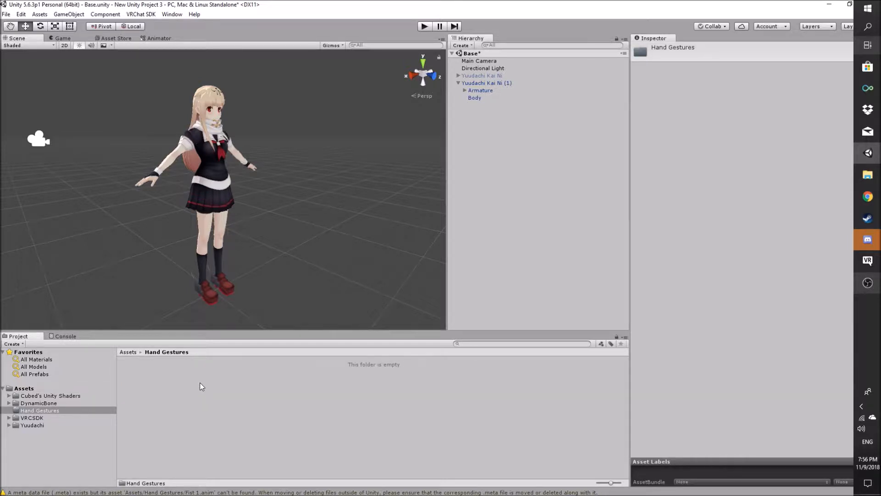
right_click(200, 385)
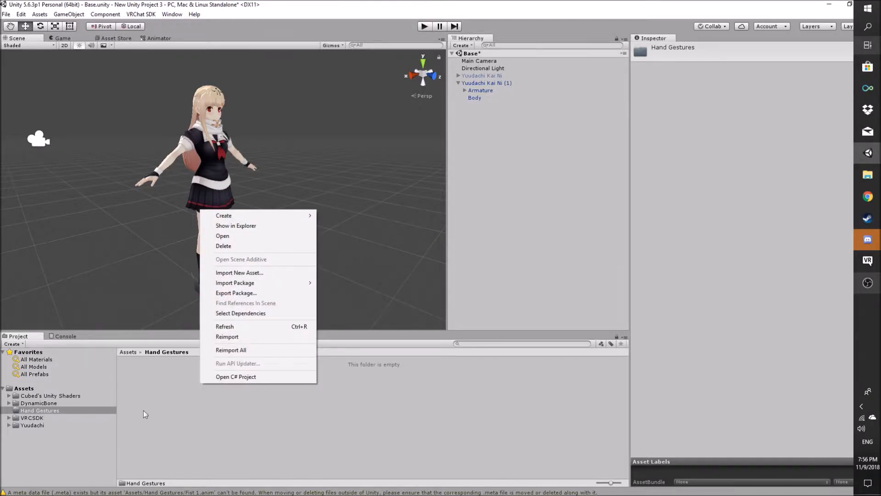
mouse_move(289, 216)
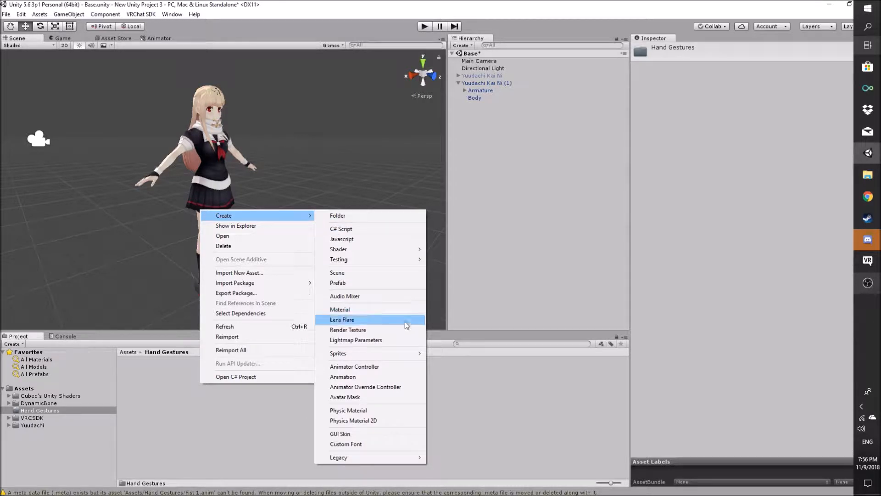
left_click(398, 379)
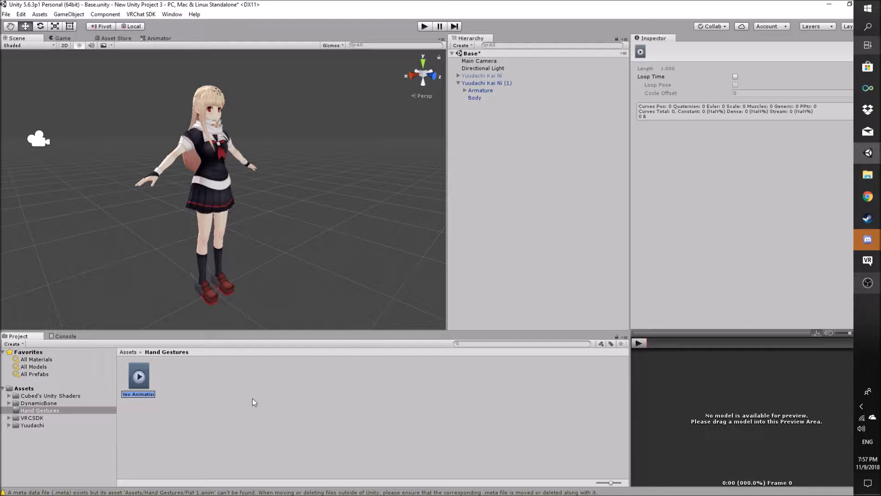
type("Fist")
key("Return")
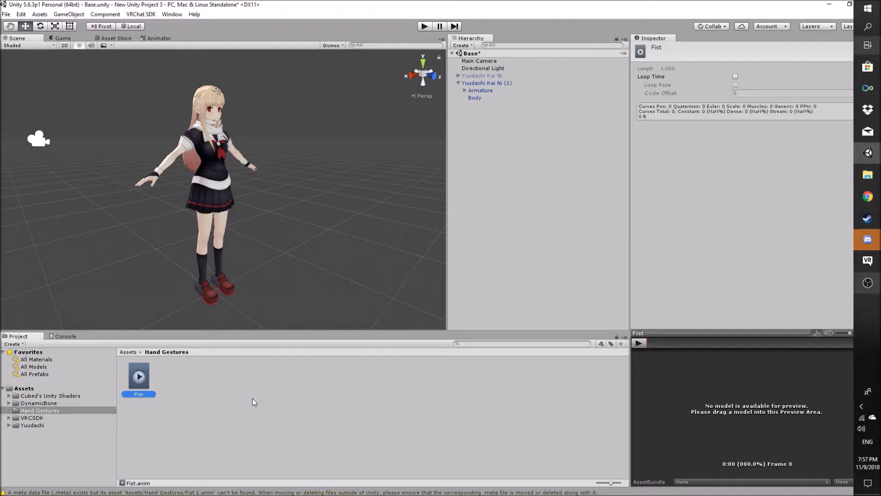
Step: Attach the Fist animation clip to the avatar copy Yuudachi Kai Ni (1)
right_click(492, 77)
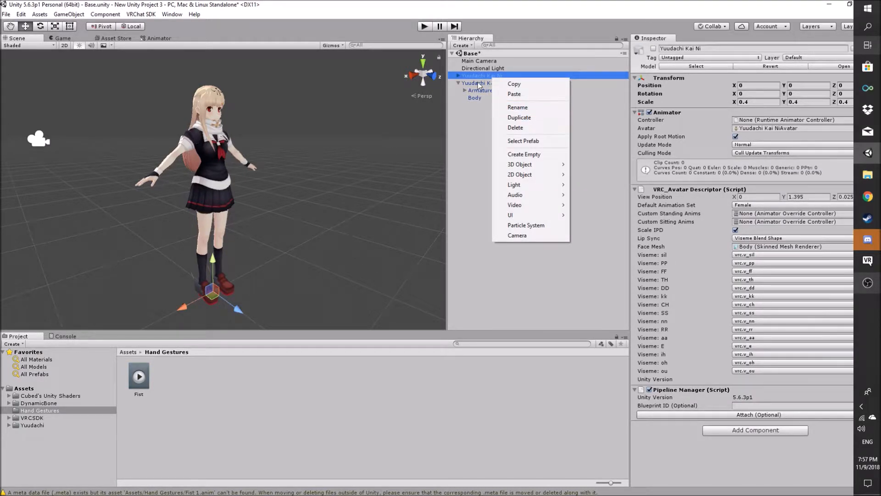
left_click(518, 118)
left_click(484, 76)
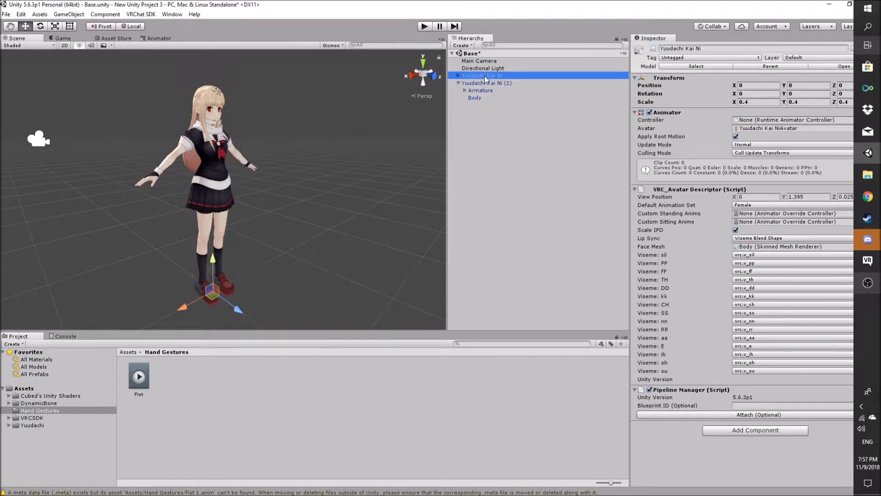
left_click(506, 86)
key("Up")
left_click(506, 84)
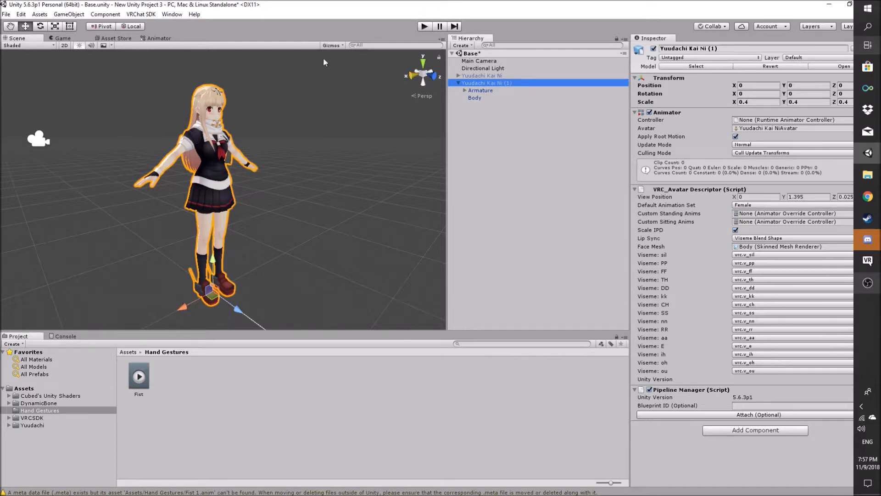
left_click_drag(135, 373, 518, 85)
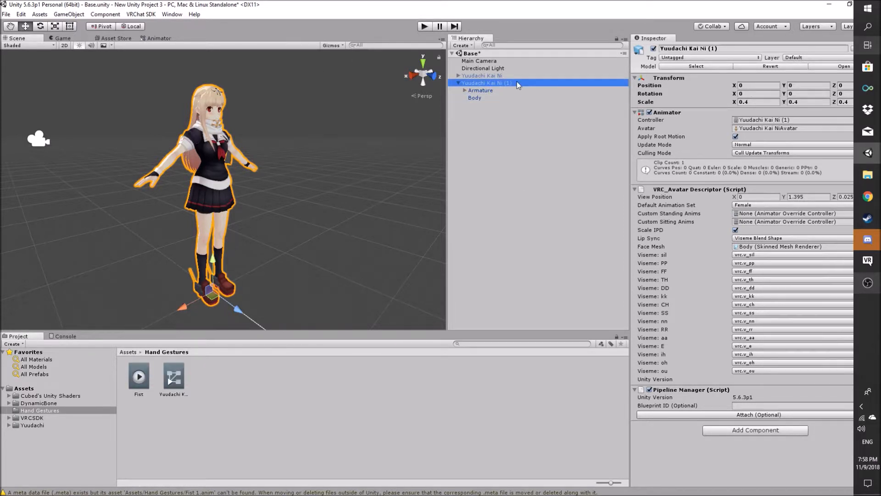
left_click(177, 381)
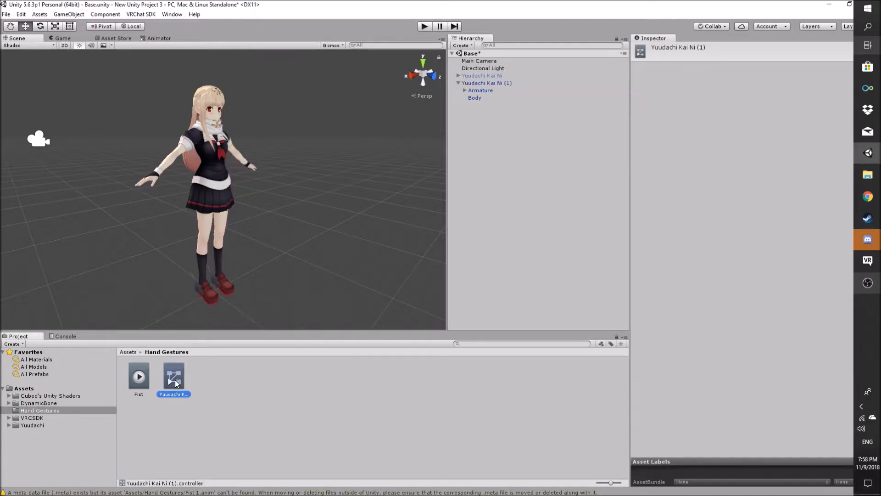
Step: Open the Fist clip of Yuudachi Kai Ni (1) for animation editing and expand the Animator properties available to add
left_click(499, 84)
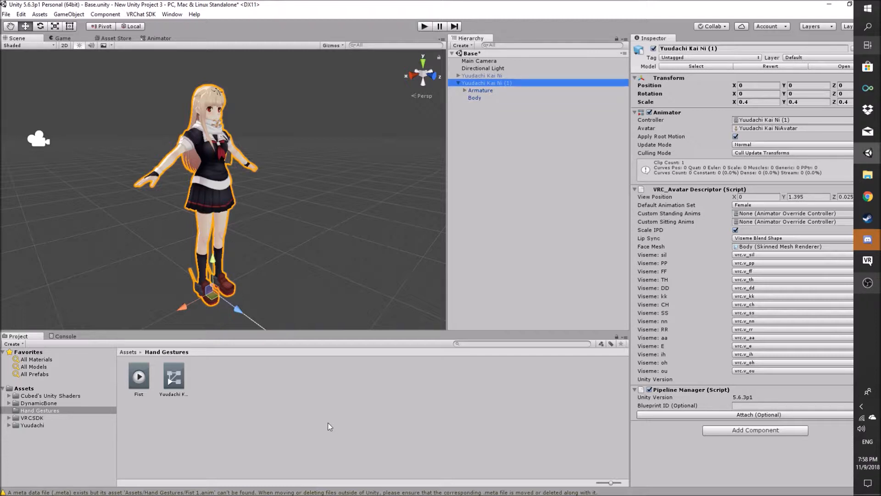
key("ctrl+6")
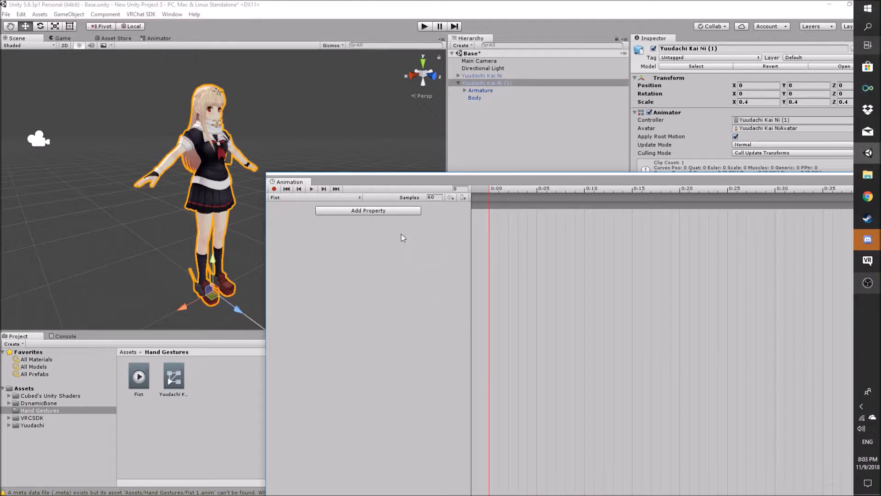
left_click(402, 213)
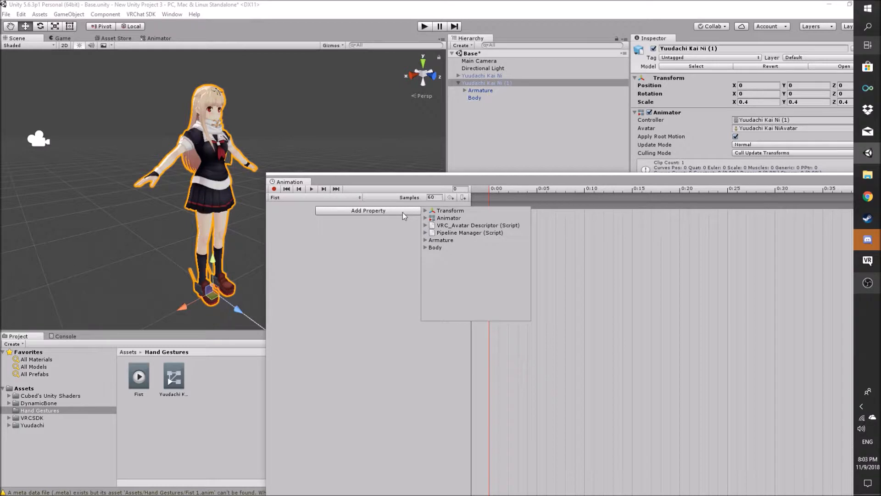
left_click(426, 218)
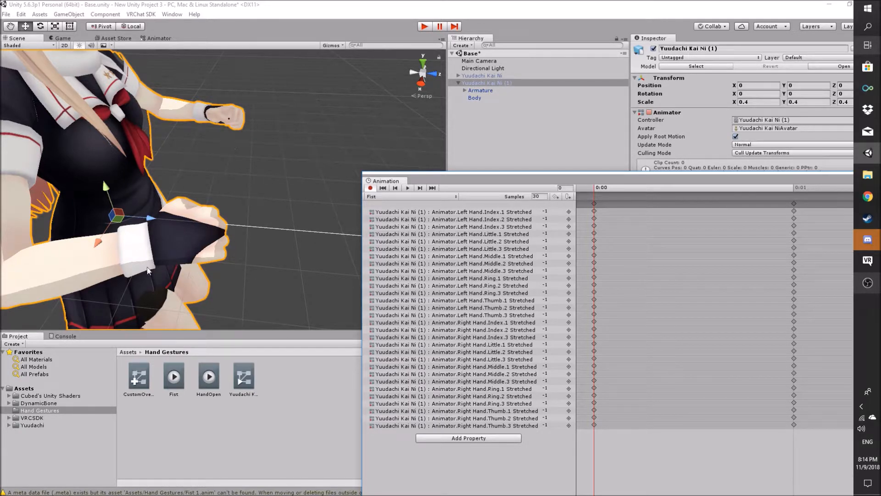
Step: Switch to the HandOpen clip and preview its hand pose at frame 0
left_click(432, 196)
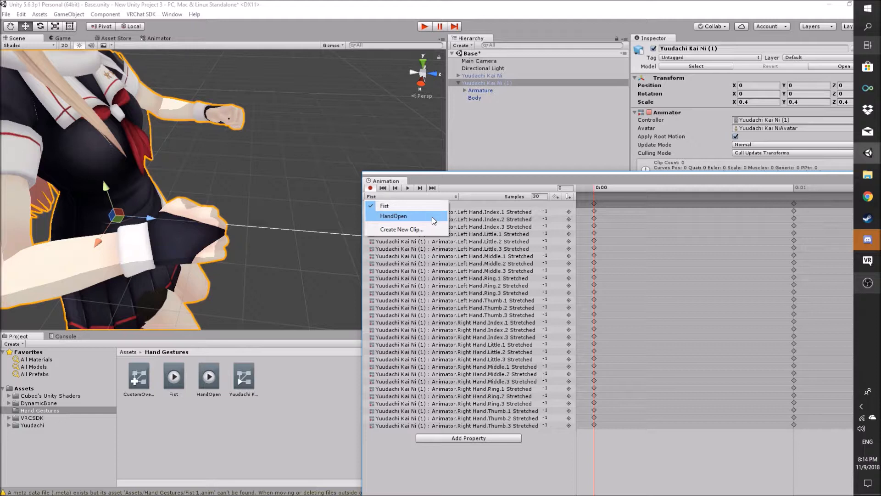
left_click(431, 217)
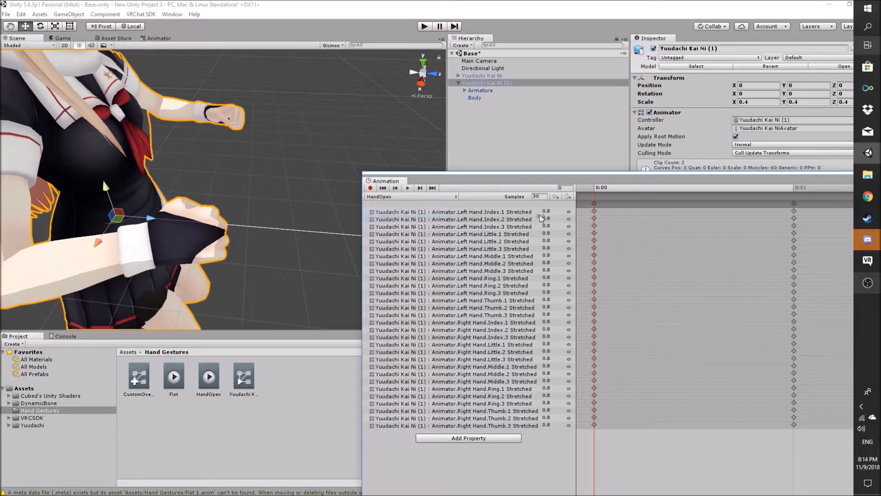
left_click(604, 190)
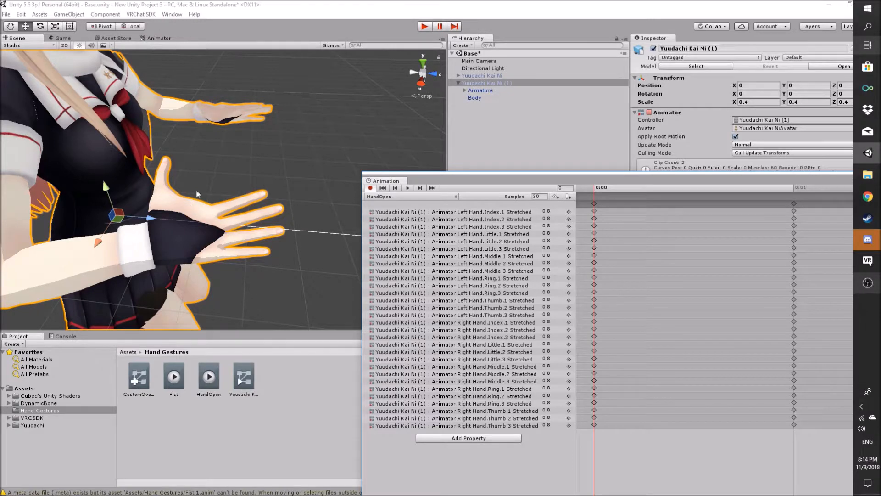
middle_click_drag(273, 193, 259, 178)
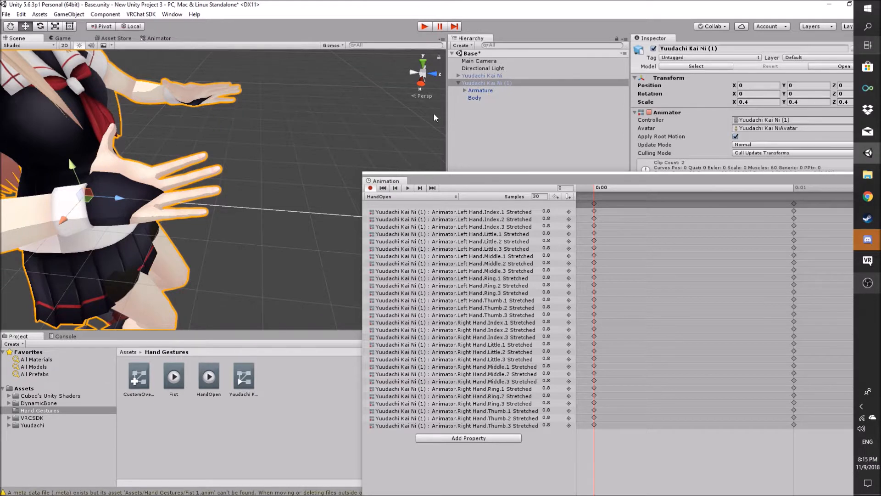
Step: Delete the avatar copy Yuudachi Kai Ni (1) and select the original Yuudachi Kai Ni
key("Delete")
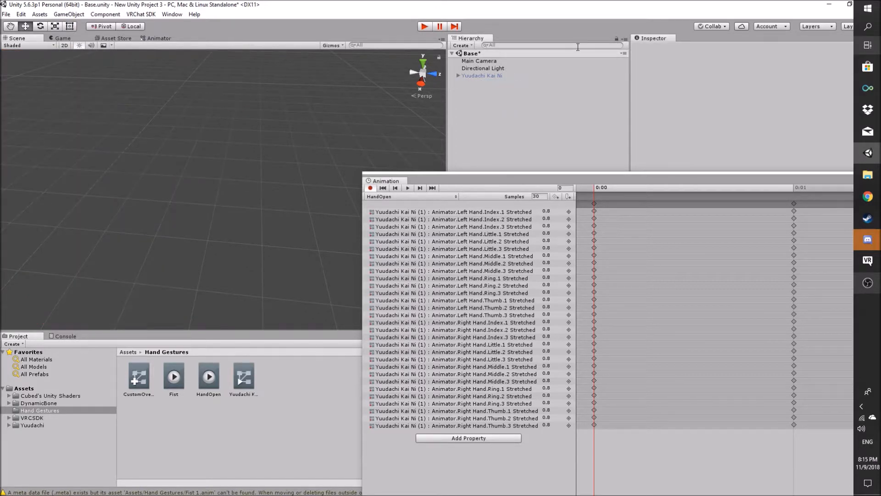
left_click(543, 75)
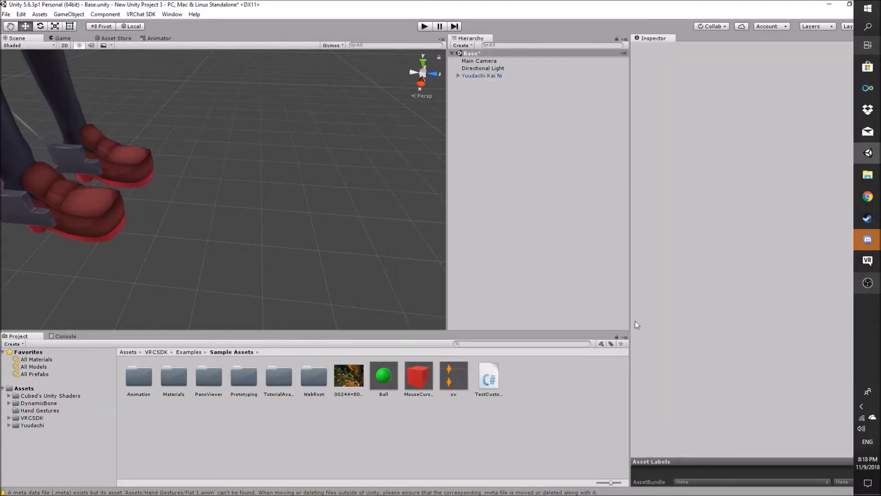
Step: Open the project folder VRCSDK/Examples/Sample Assets/Animation
left_click(26, 418)
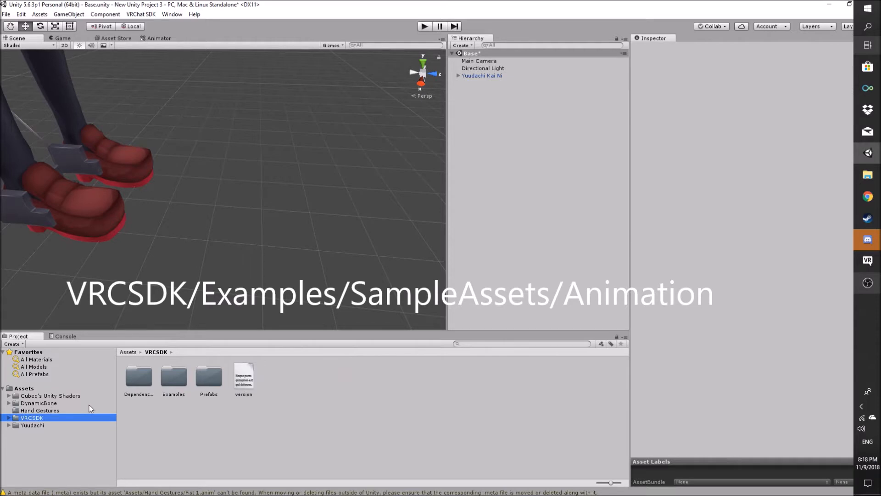
left_click(180, 384)
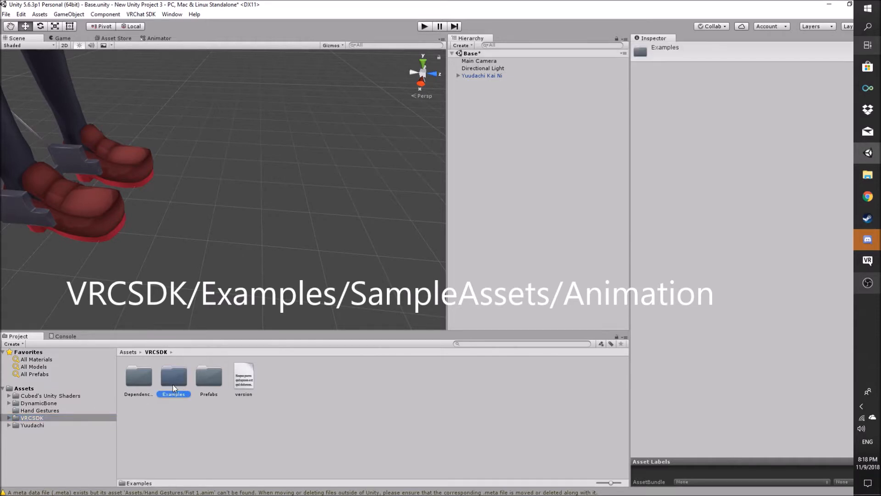
double_click(173, 384)
double_click(143, 378)
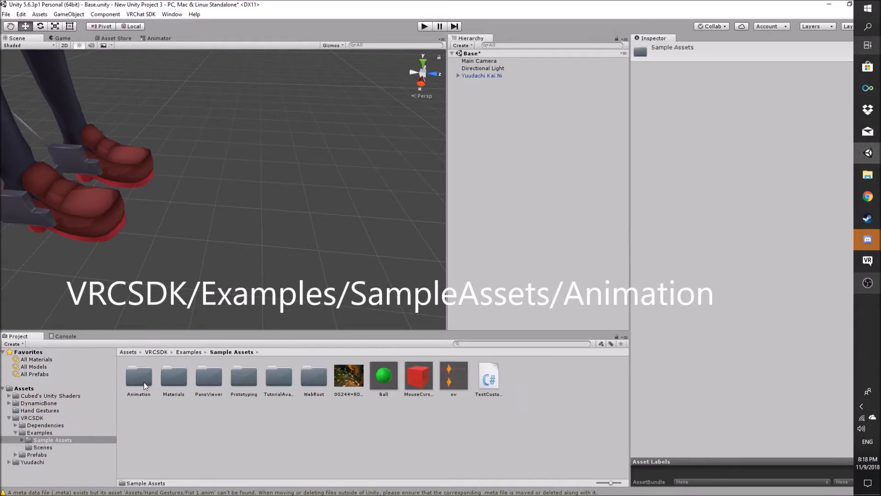
double_click(144, 381)
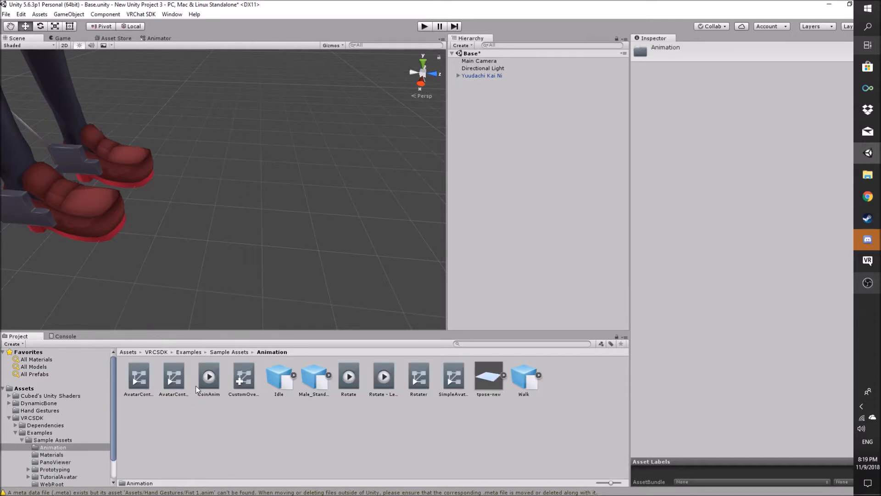
Step: Duplicate the CustomOverrideEmpty controller and move the copy to the root Assets folder
left_click(239, 379)
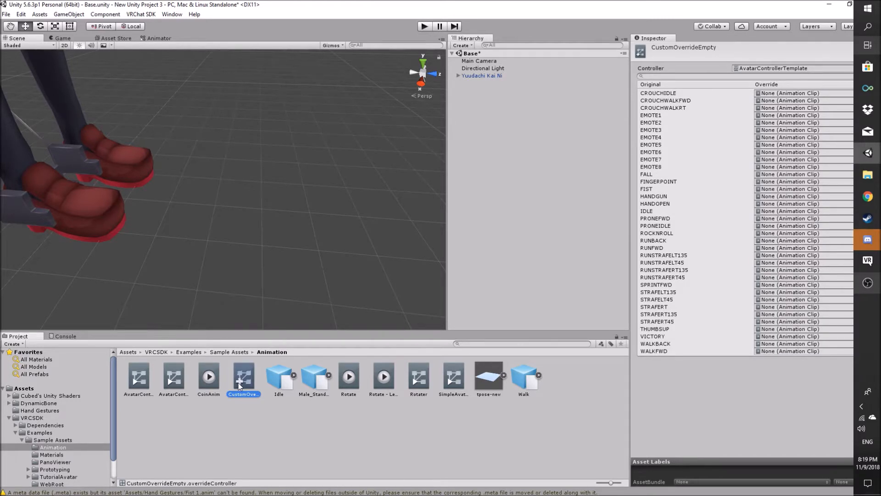
key("ctrl+d")
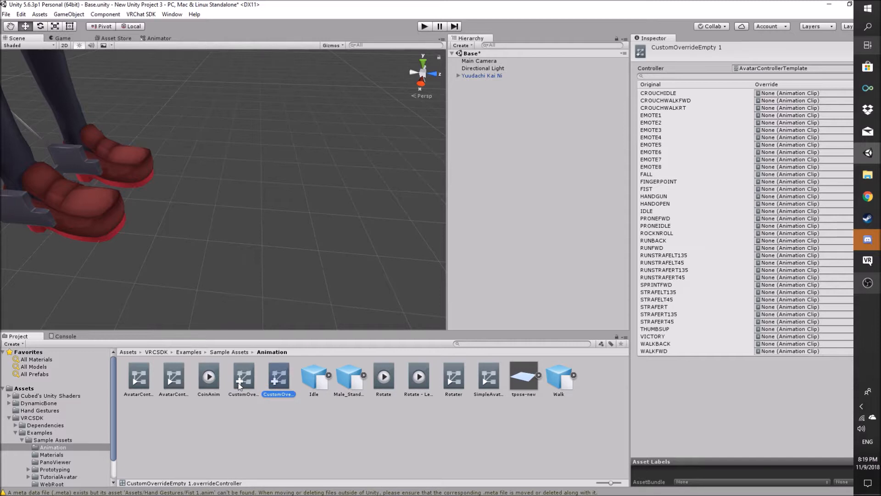
left_click_drag(285, 381, 37, 387)
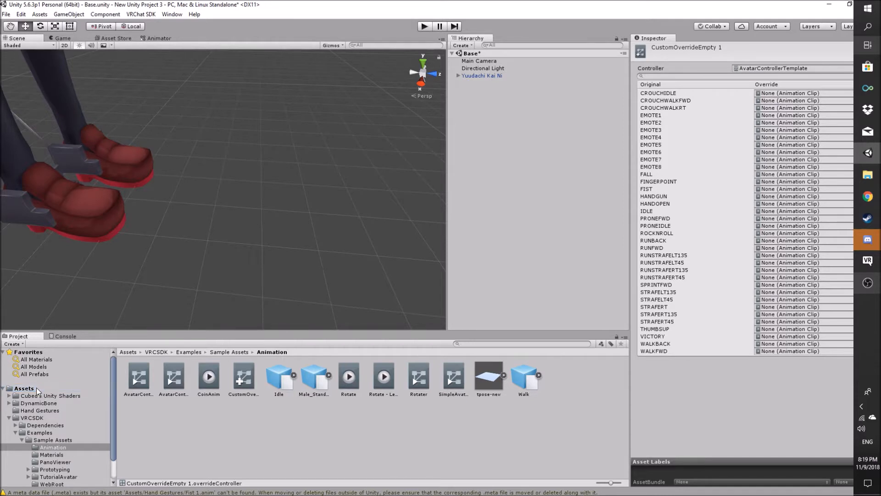
left_click(37, 387)
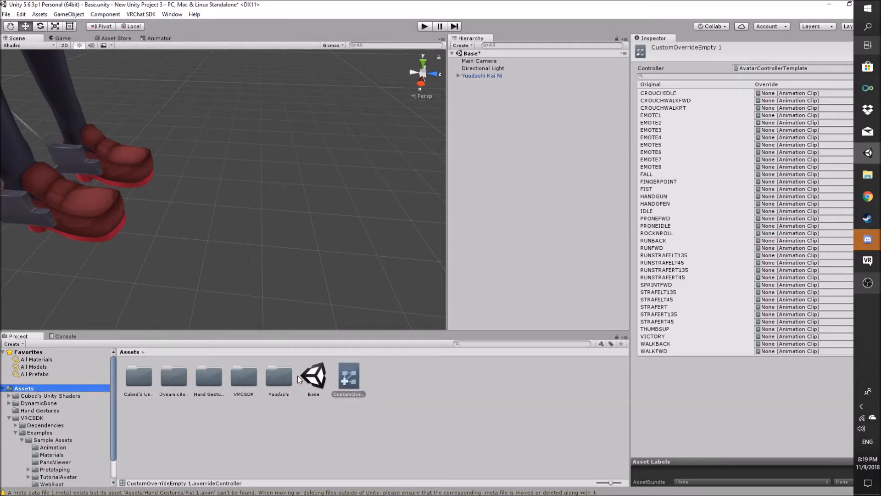
Step: Assign the Fist clip to FIST and the HandOpen clip to HANDOPEN in the copied override controller
left_click(353, 380)
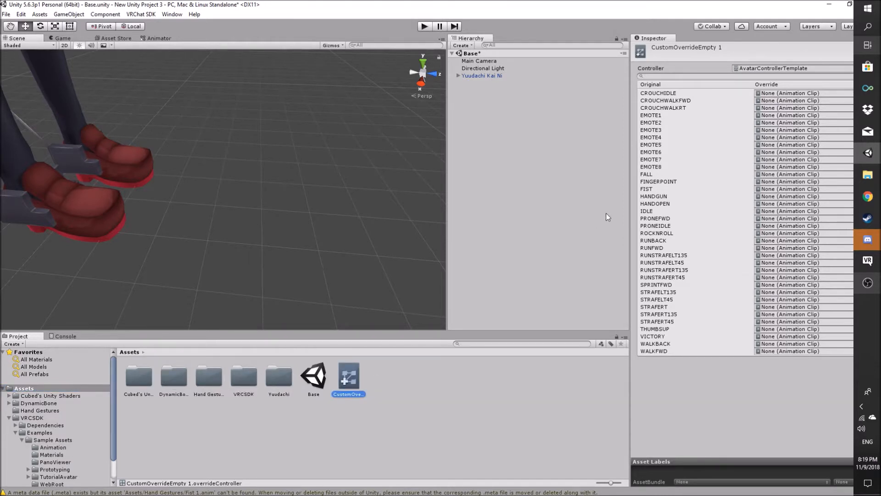
left_click(768, 433)
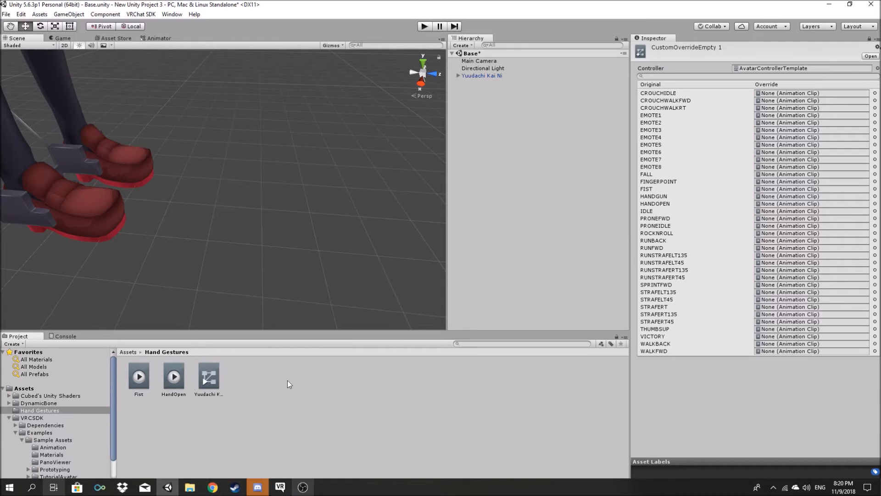
left_click_drag(138, 376, 775, 192)
left_click_drag(176, 383, 764, 207)
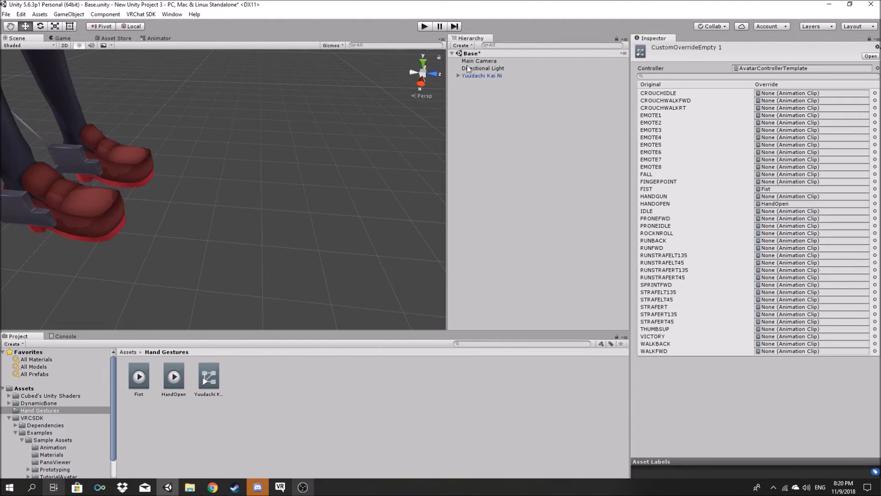
Step: Assign CustomOverrideEmpty 1 as both Custom Standing Anims and Custom Sitting Anims in Yuudachi Kai Ni's avatar descriptor
left_click(481, 76)
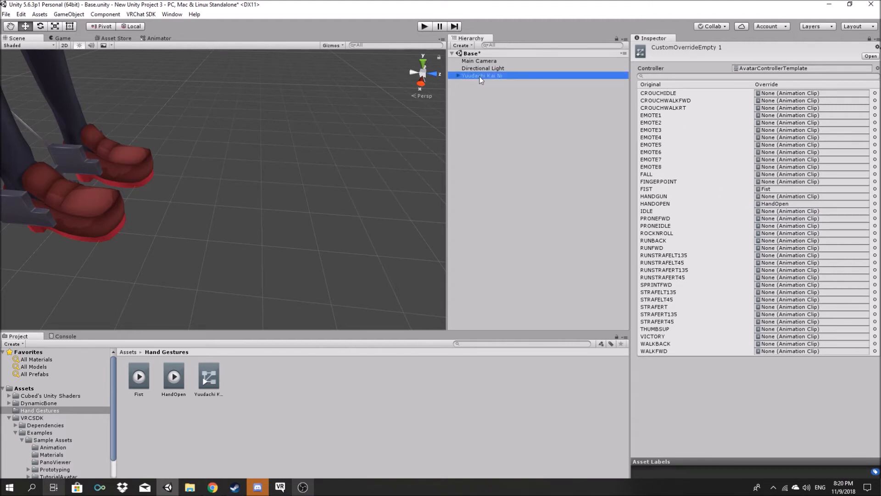
left_click(49, 388)
left_click_drag(355, 381, 356, 385)
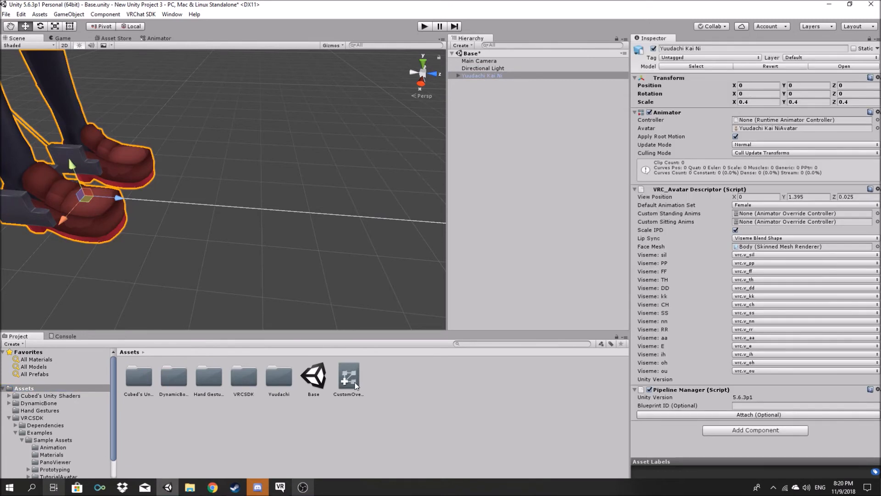
left_click(356, 385)
left_click_drag(356, 385, 423, 370)
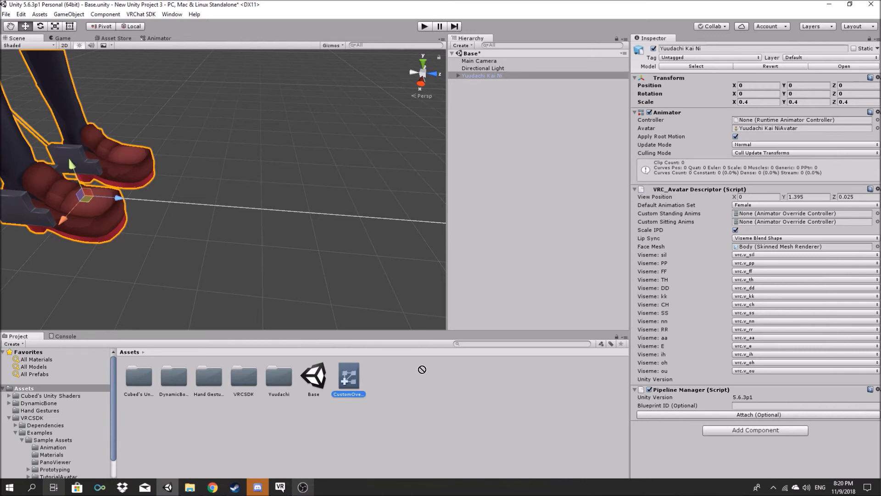
left_click_drag(422, 370, 740, 219)
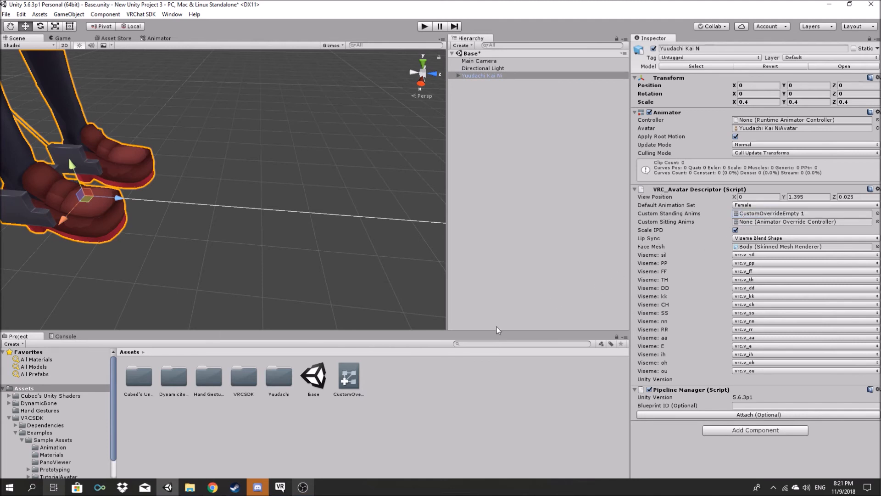
left_click_drag(343, 381, 803, 222)
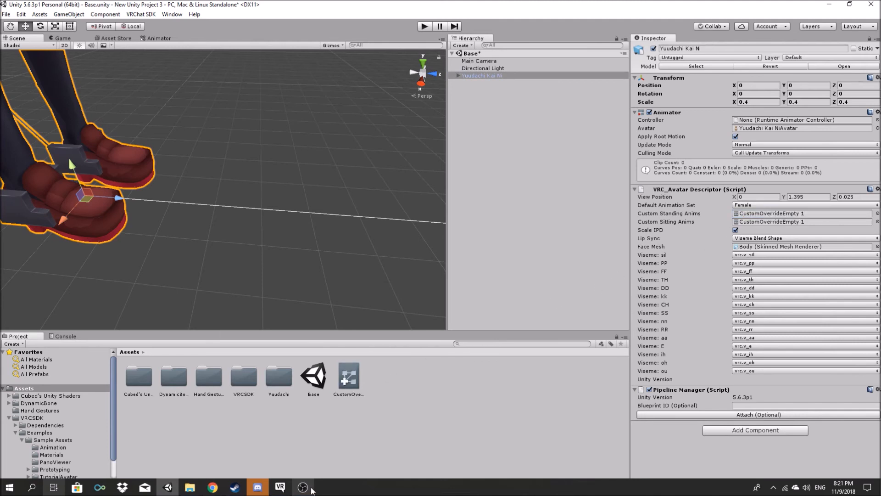